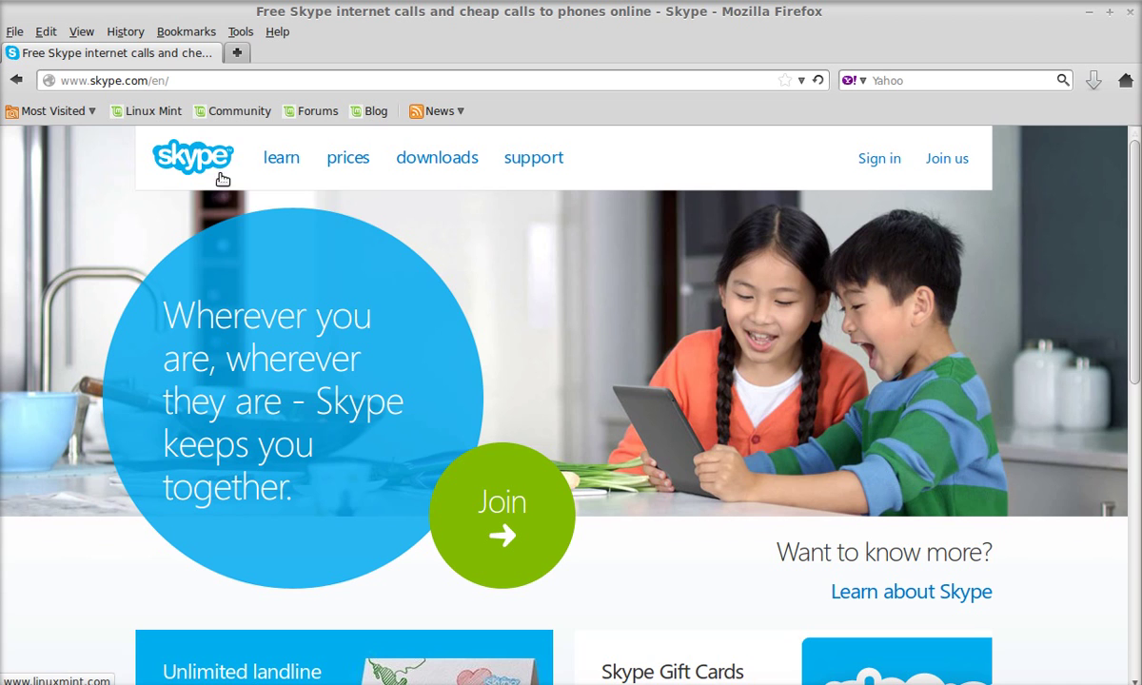
Step: Go to Skype's downloads page, scroll to Skype for Linux and expand the 'Choose your distribution' list
click(452, 171)
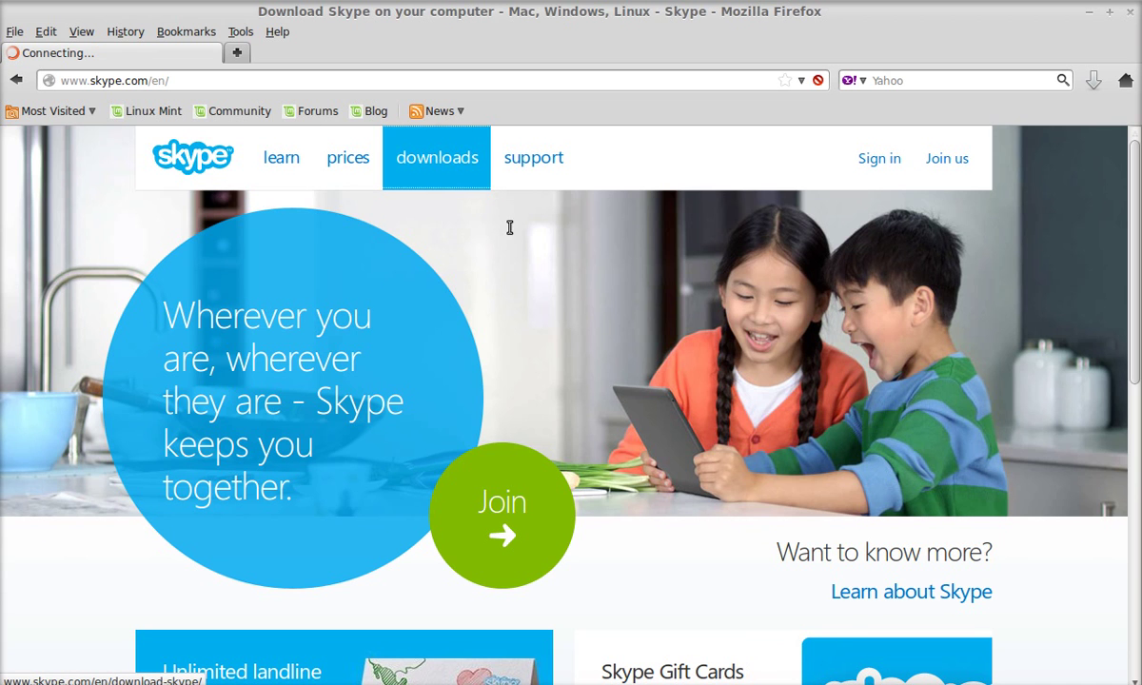
scroll(509, 236, down, 2)
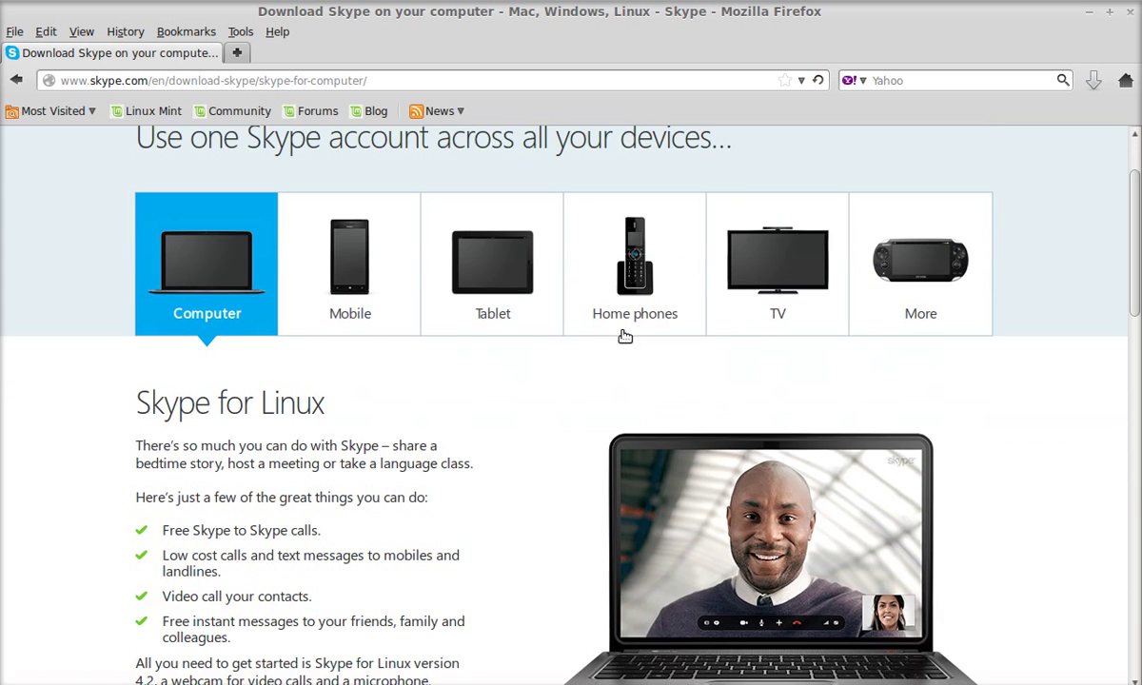
scroll(1085, 274, down, 3)
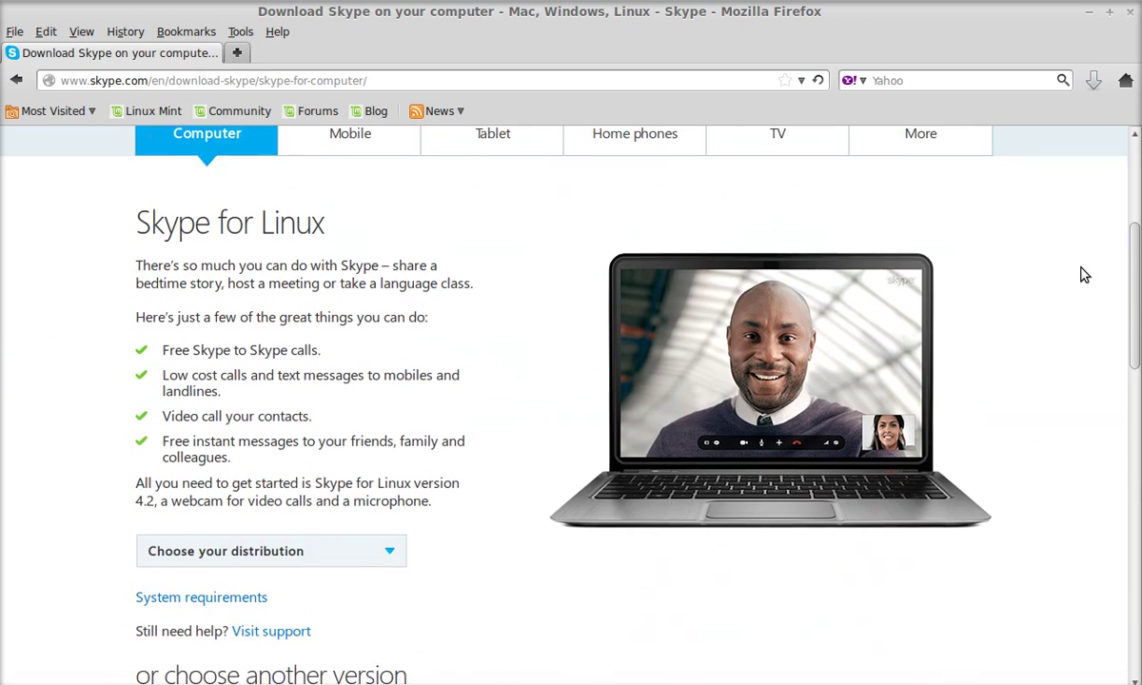
scroll(1084, 274, down, 3)
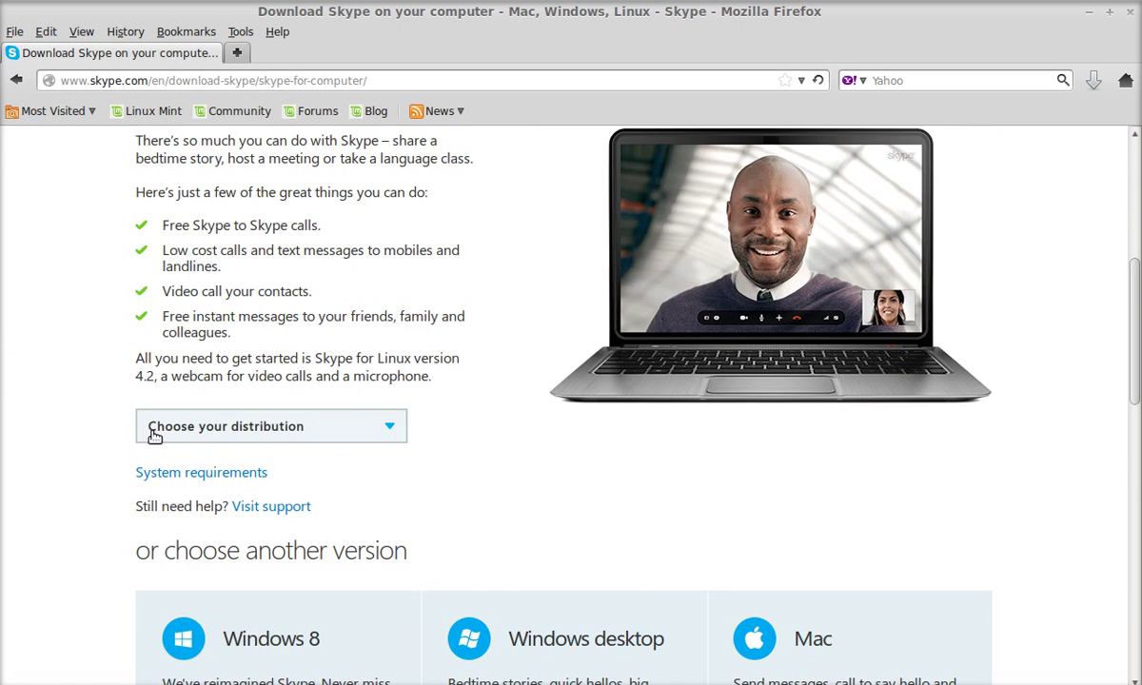
click(384, 434)
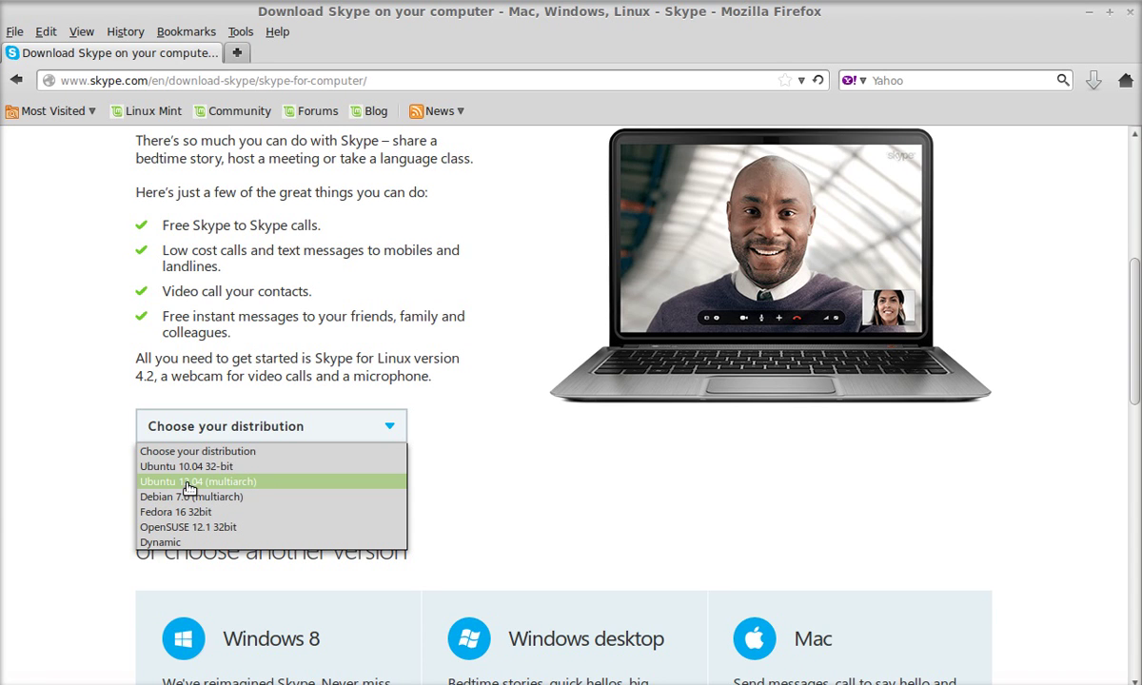
Step: Pick 'Ubuntu 12.04 (multiarch)' and save the Skype package file to disk
click(251, 482)
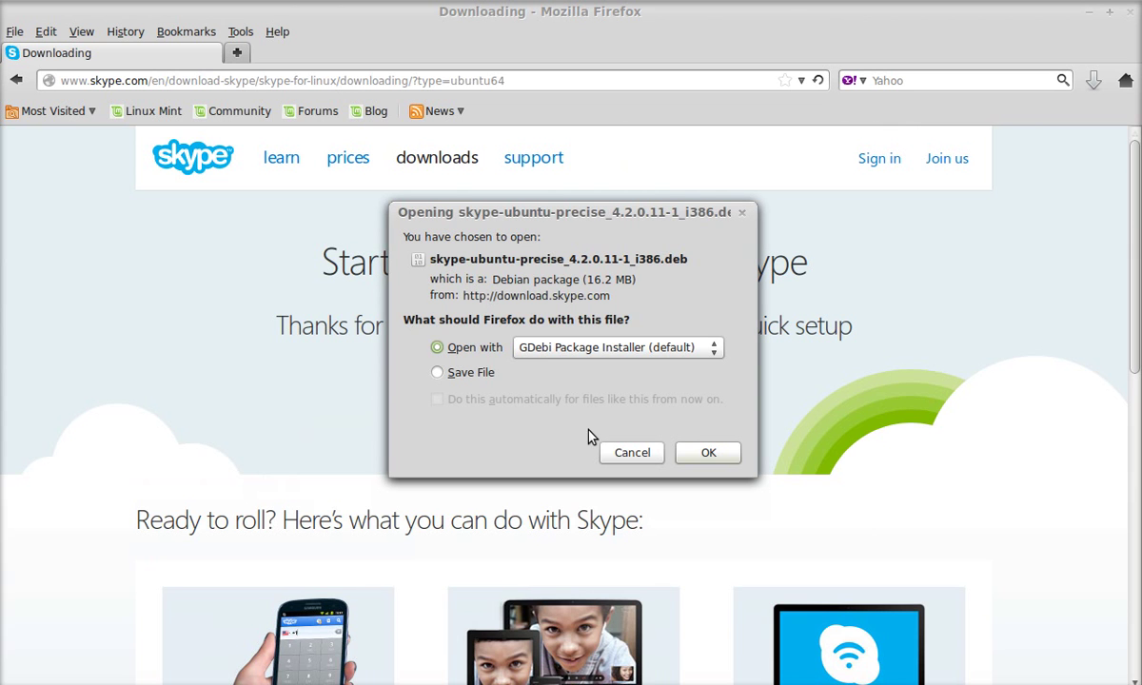
click(439, 373)
click(707, 454)
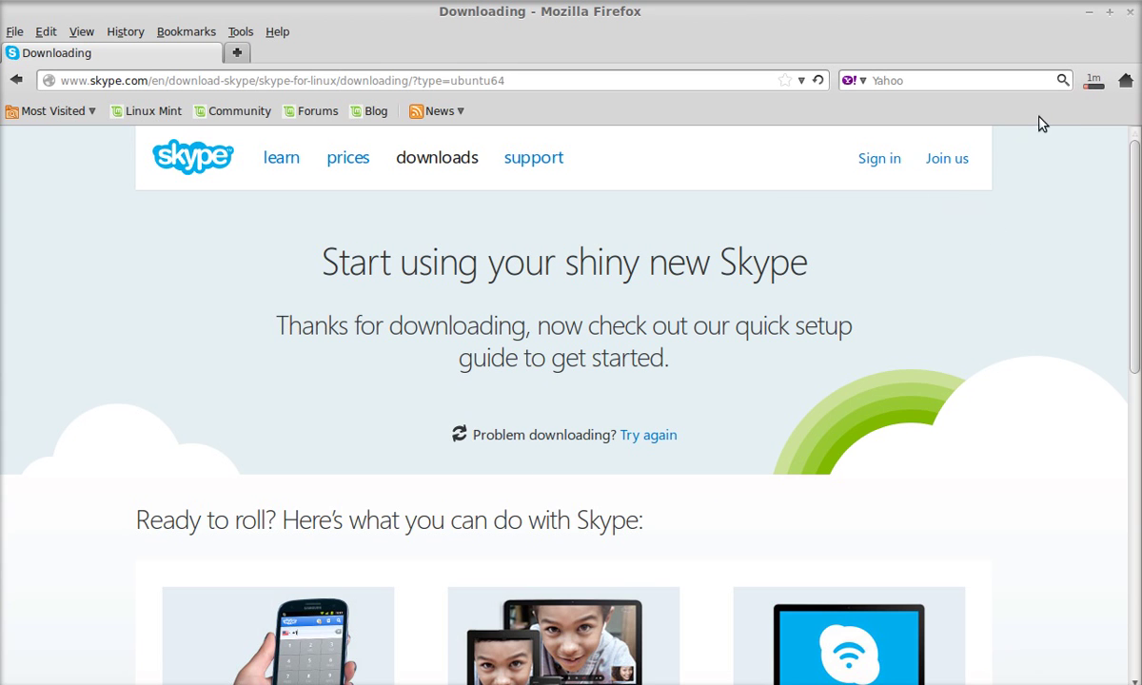
Step: Check the download has finished in the Downloads panel, then close Firefox
click(1093, 82)
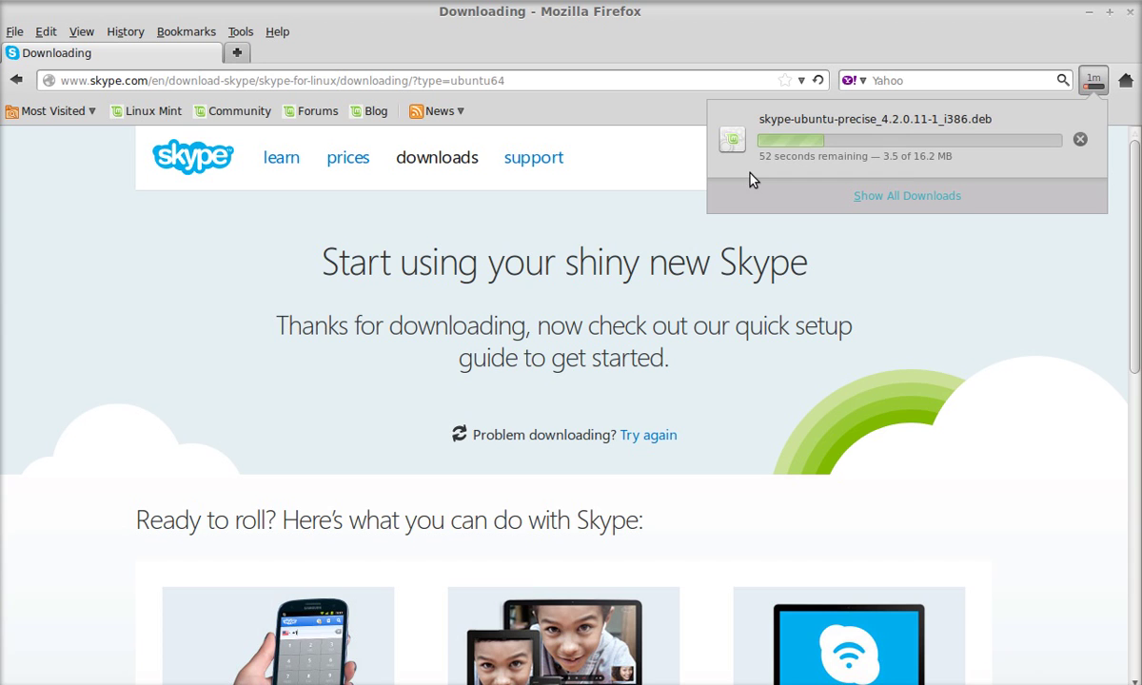
click(643, 121)
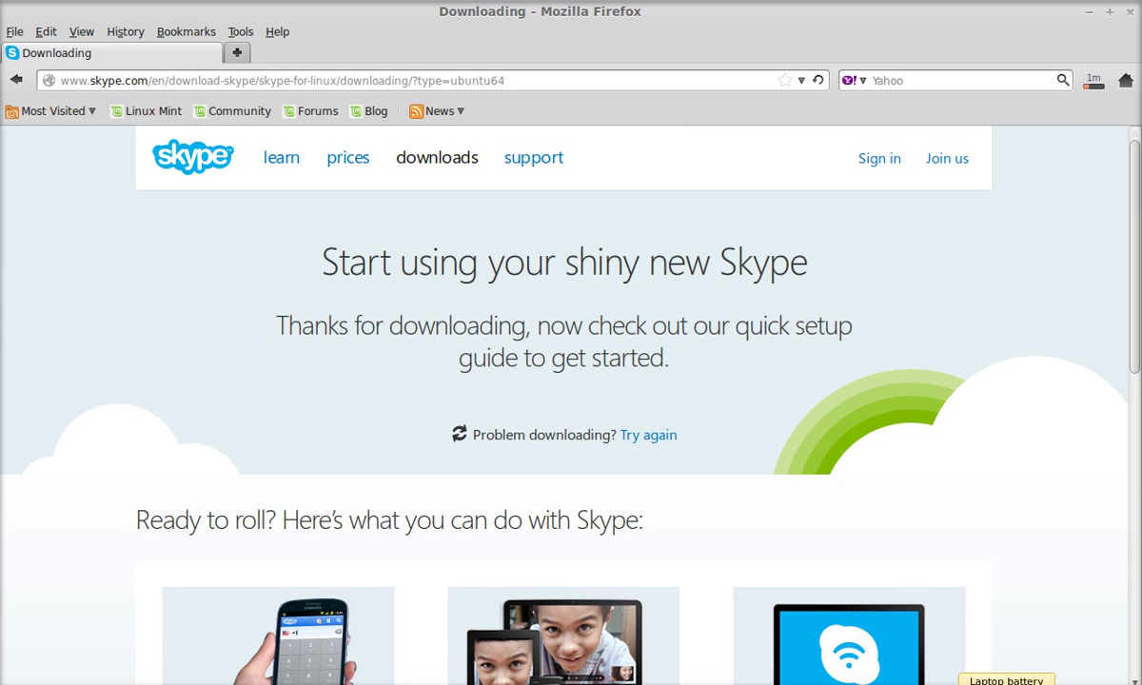
click(976, 678)
click(861, 613)
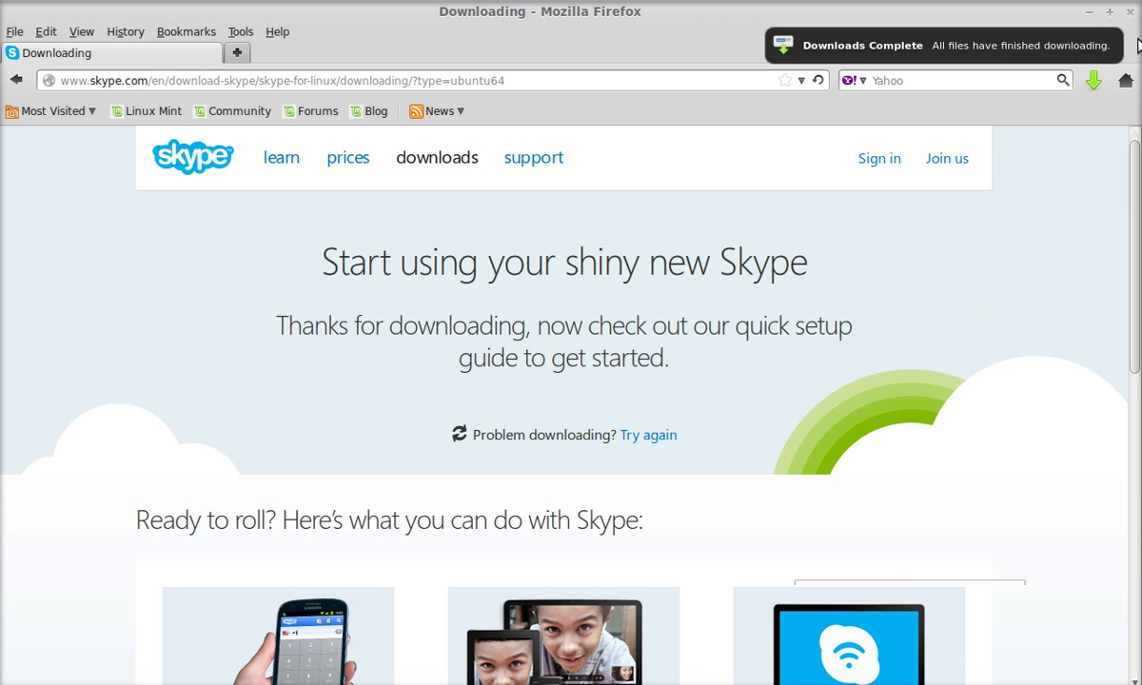
click(1131, 11)
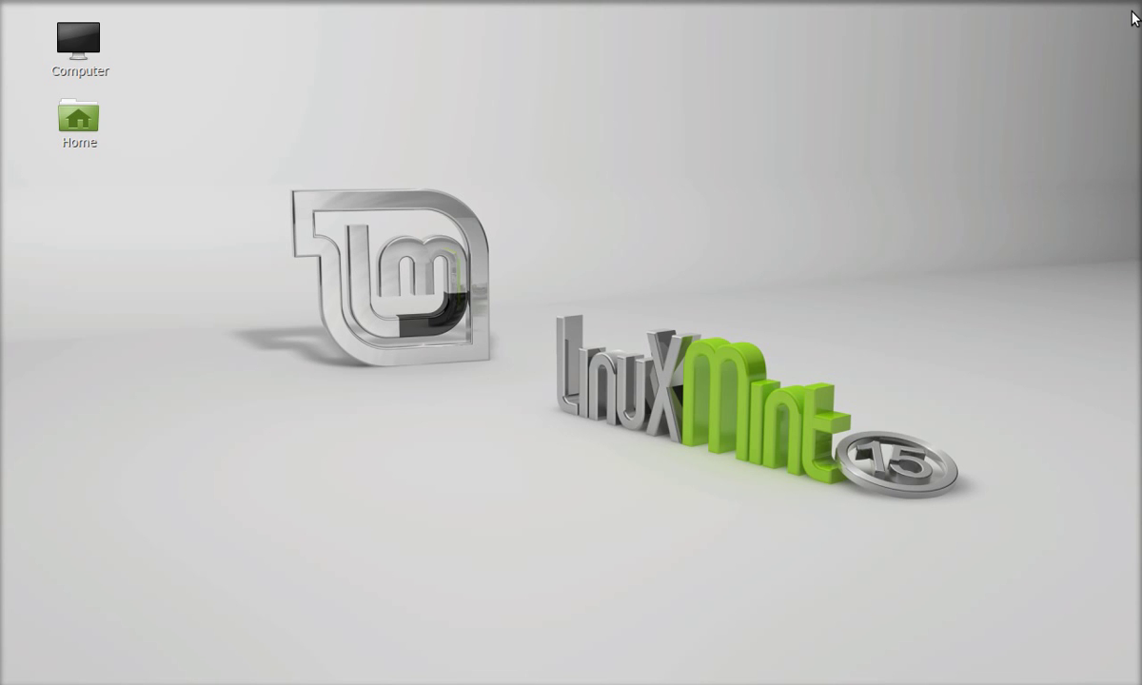
Step: Open Home, then Downloads, and bring up the context menu of the skype-ubuntu-precise .deb file
double_click(80, 118)
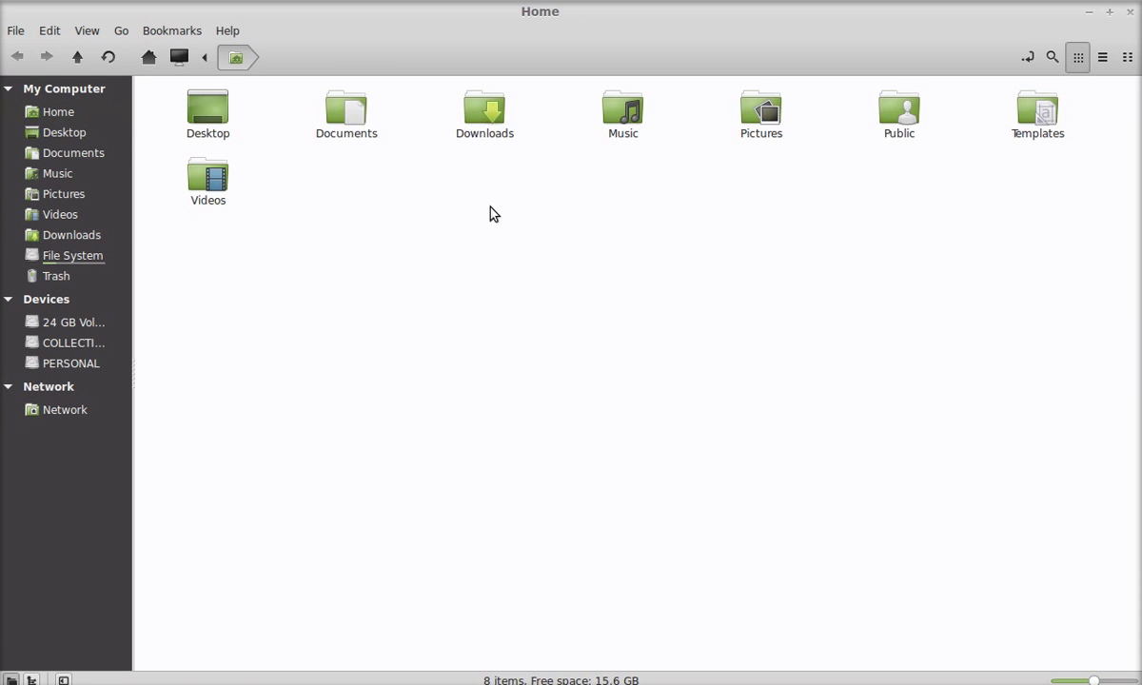
double_click(484, 110)
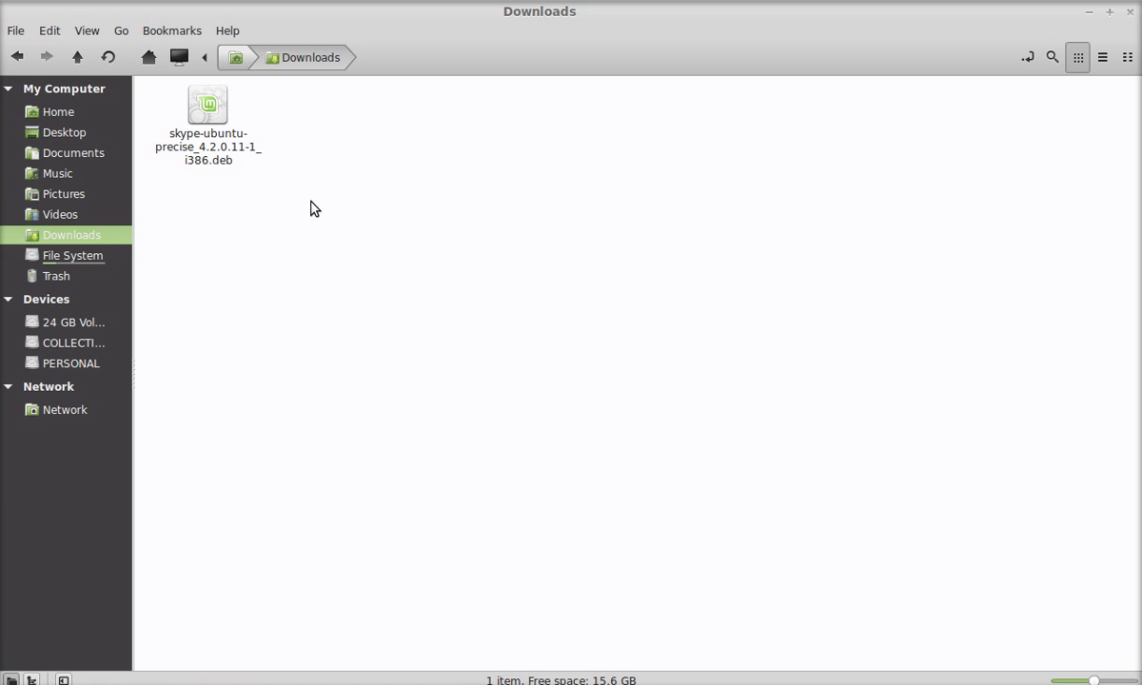
click(205, 141)
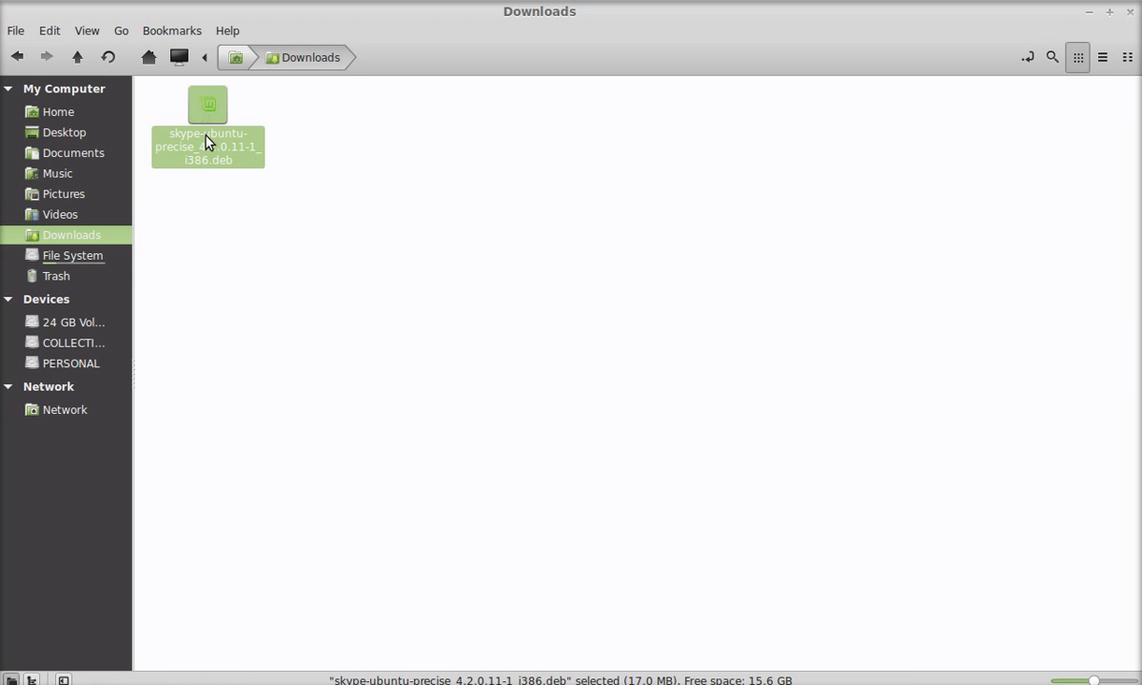
right_click(205, 140)
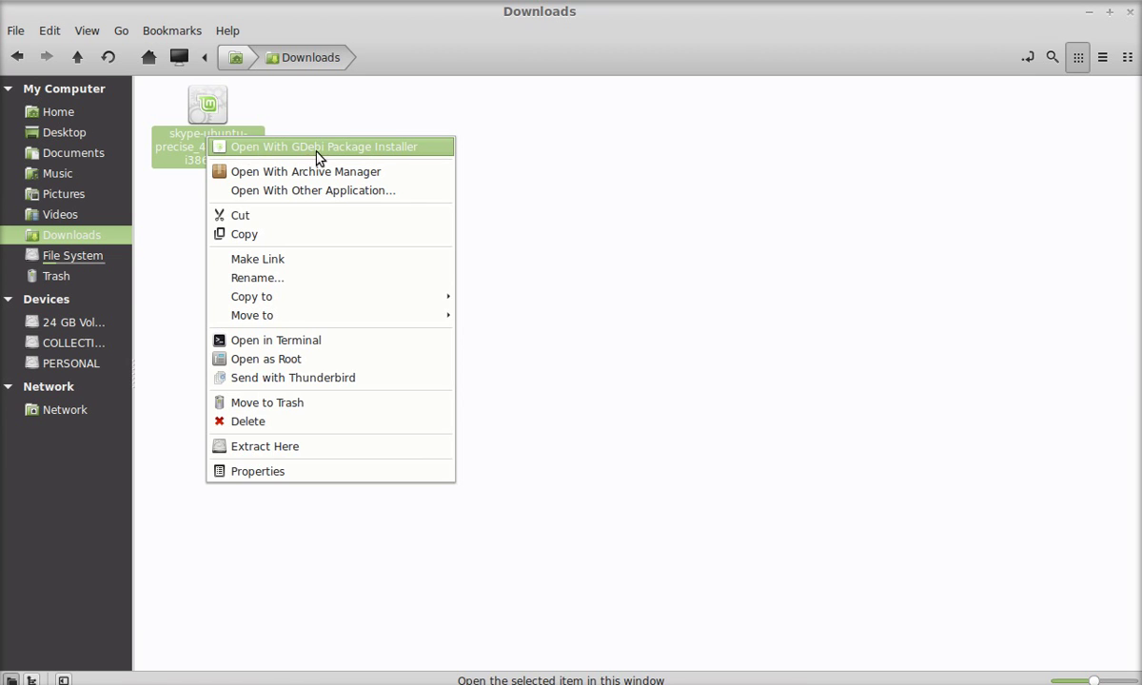
Step: Open the .deb in GDebi, close the Downloads window and dismiss the software-channel notice
click(400, 150)
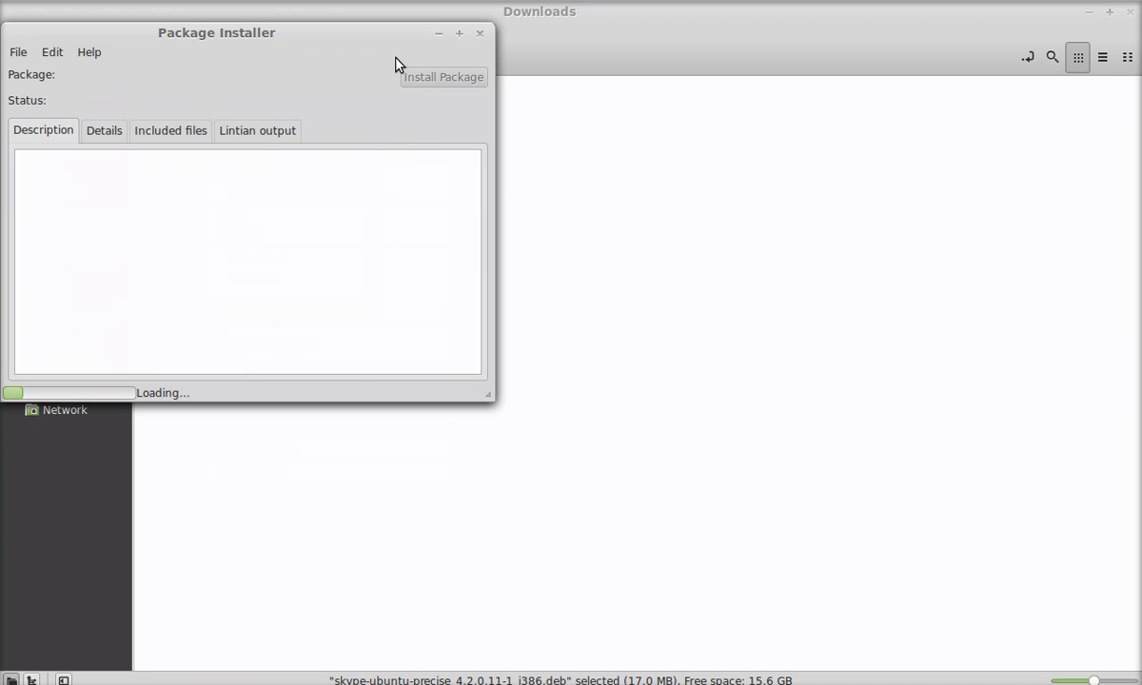
click(1128, 11)
drag(331, 30, 559, 82)
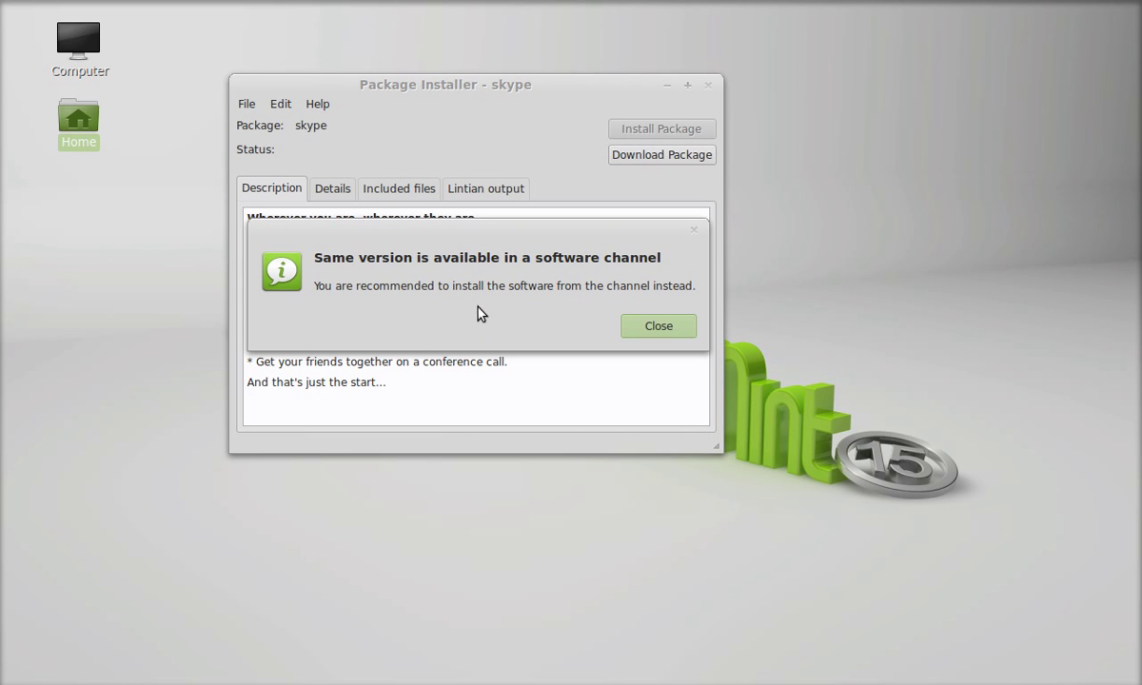
click(656, 325)
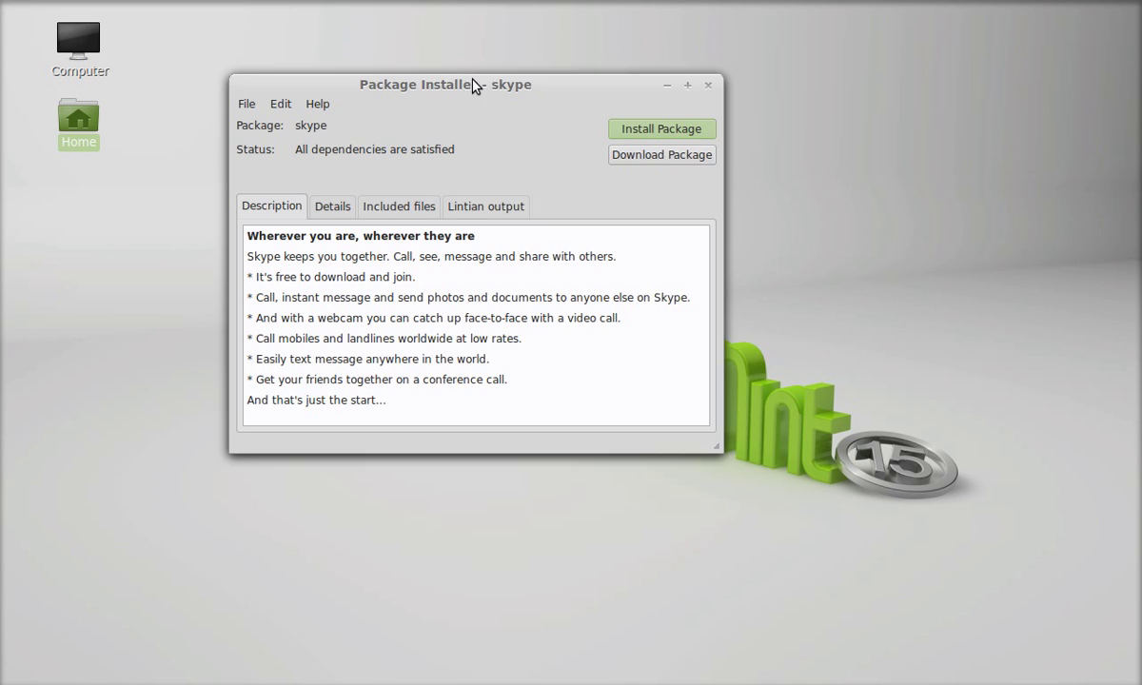
drag(472, 86, 524, 98)
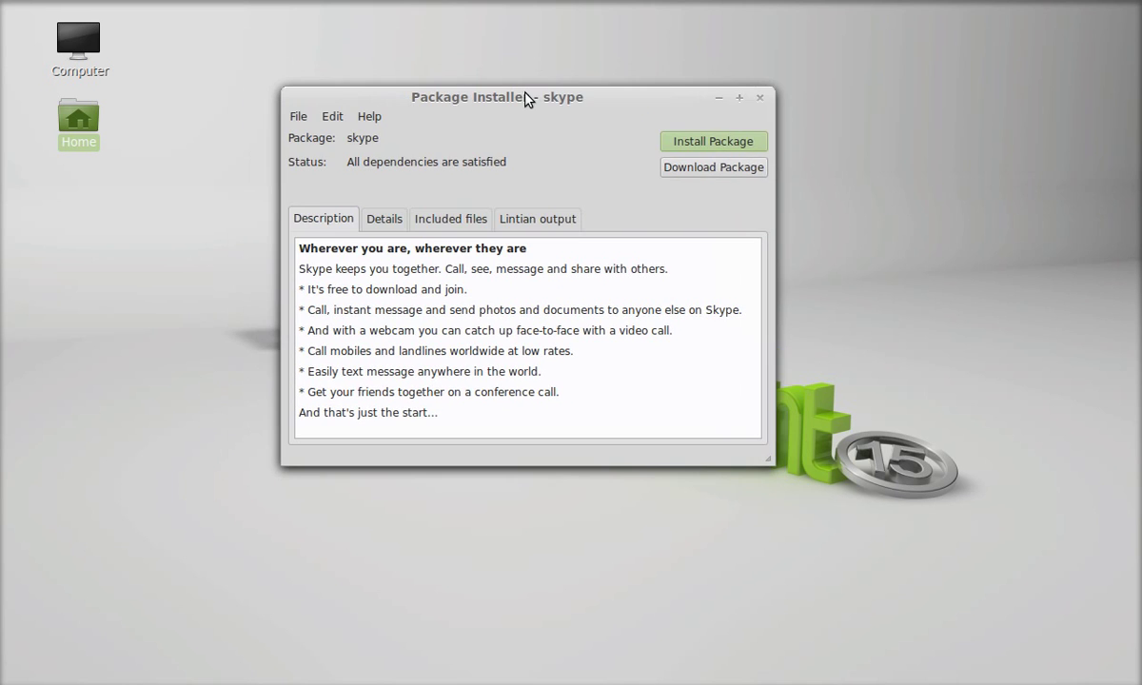
Step: Start installing the skype package and authorise it with the administrator password
click(707, 145)
text(p)
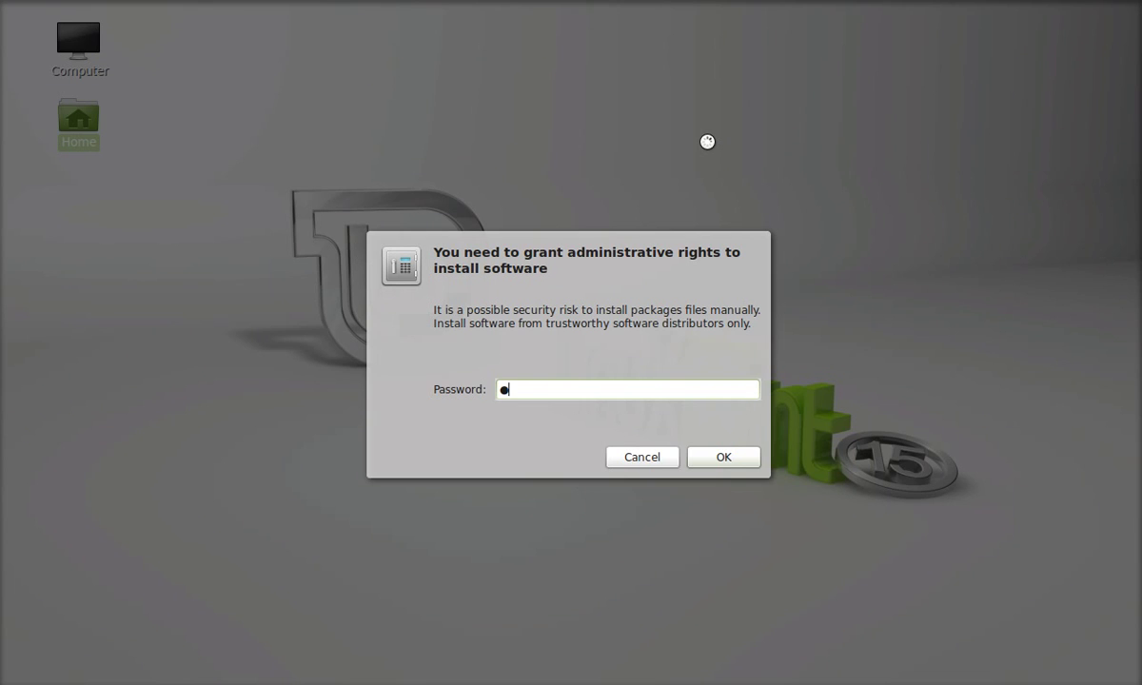
text(asswor)
key(Return)
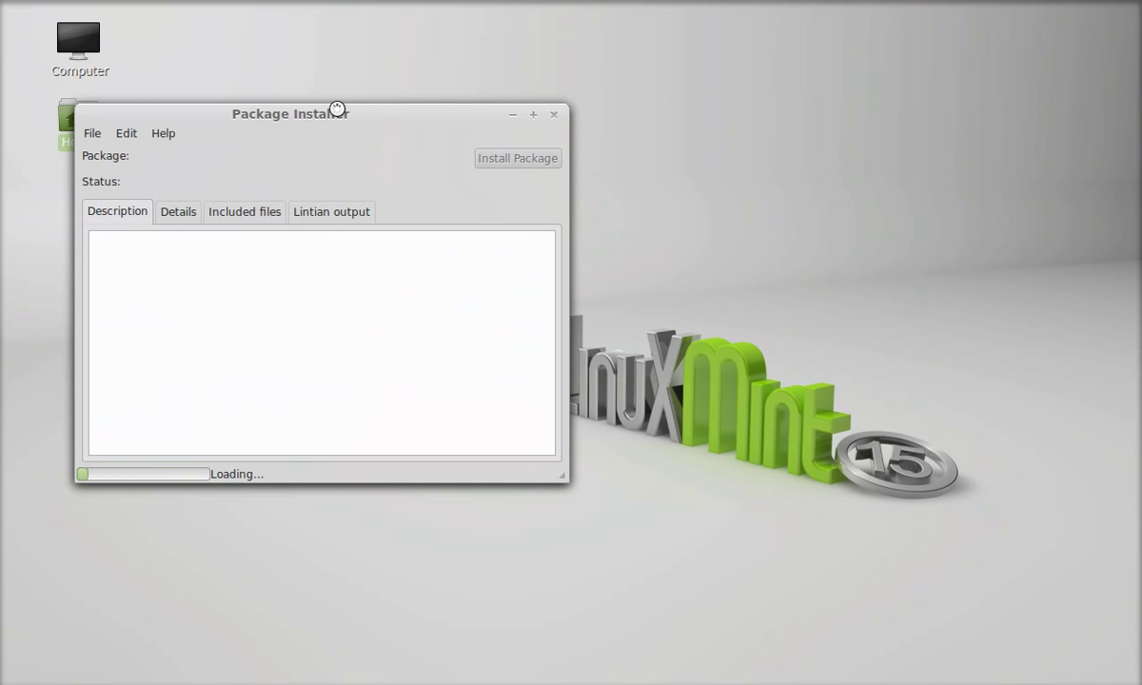
Step: Let the skype-ubuntu-precise_4.2.0.11-1_i386.deb installation finish, dismiss the message and close GDebi
drag(334, 108, 465, 100)
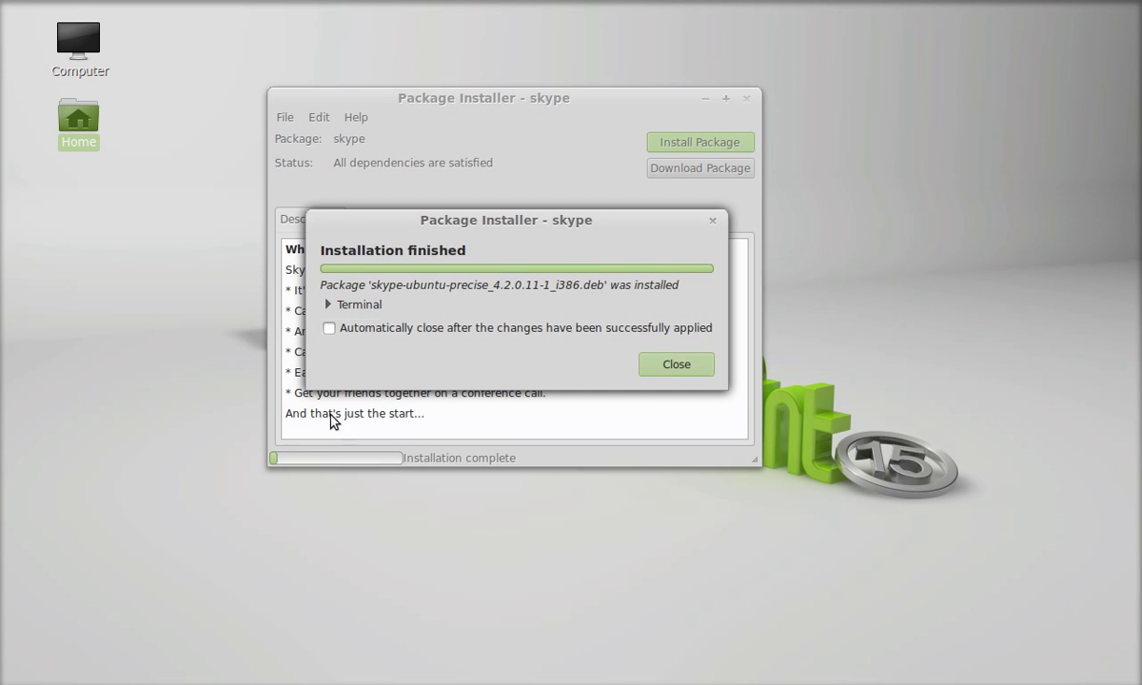
key(Return)
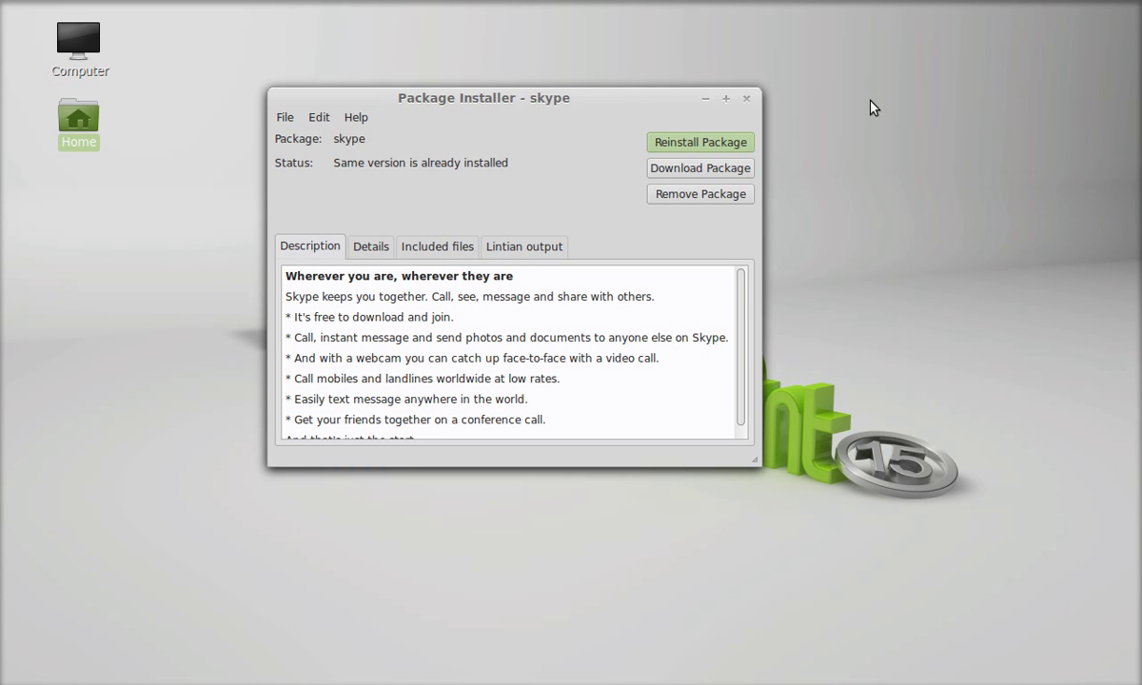
click(747, 99)
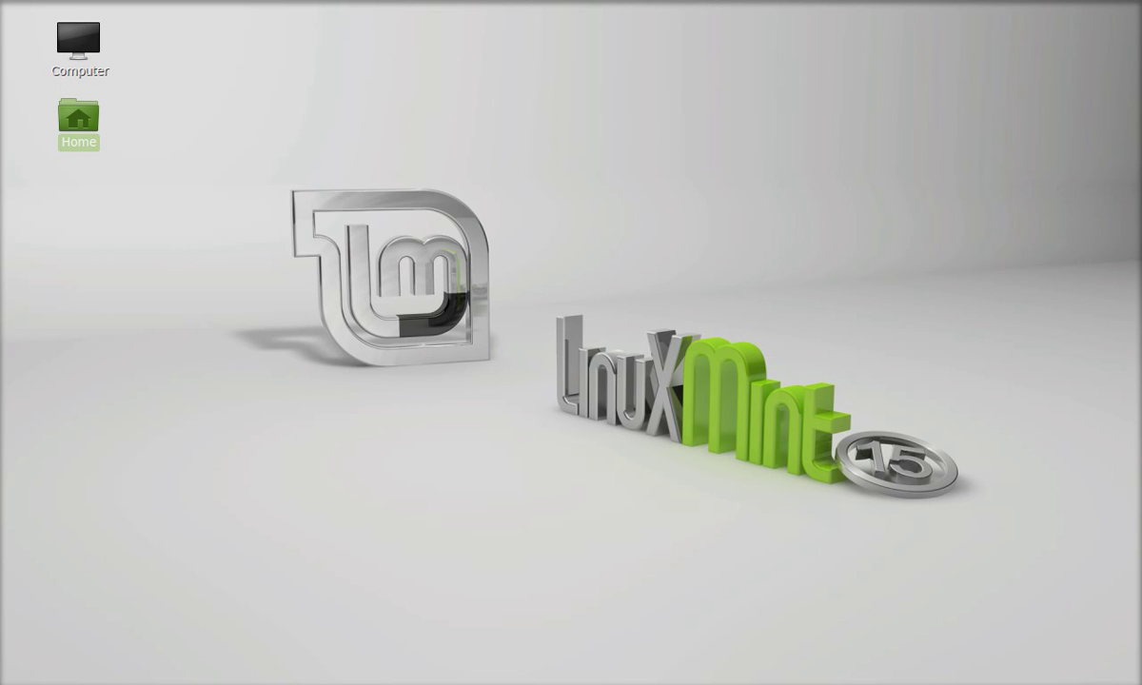
Step: Launch Skype from the Internet category of the Cinnamon Menu
key(super)
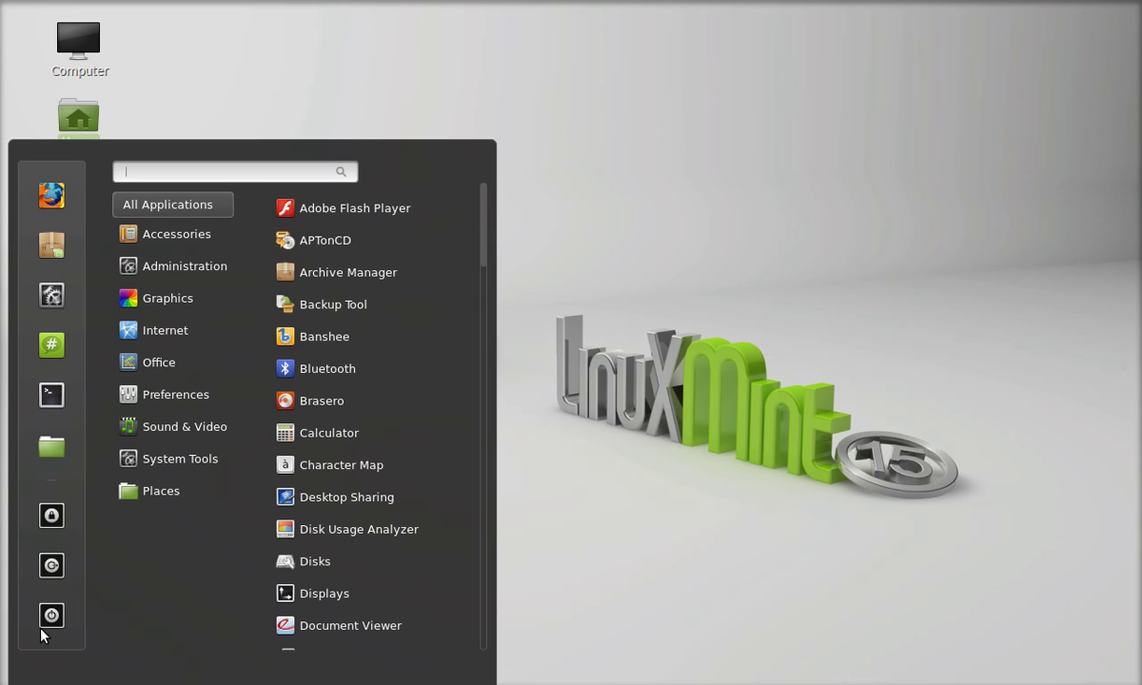
mouse_move(176, 335)
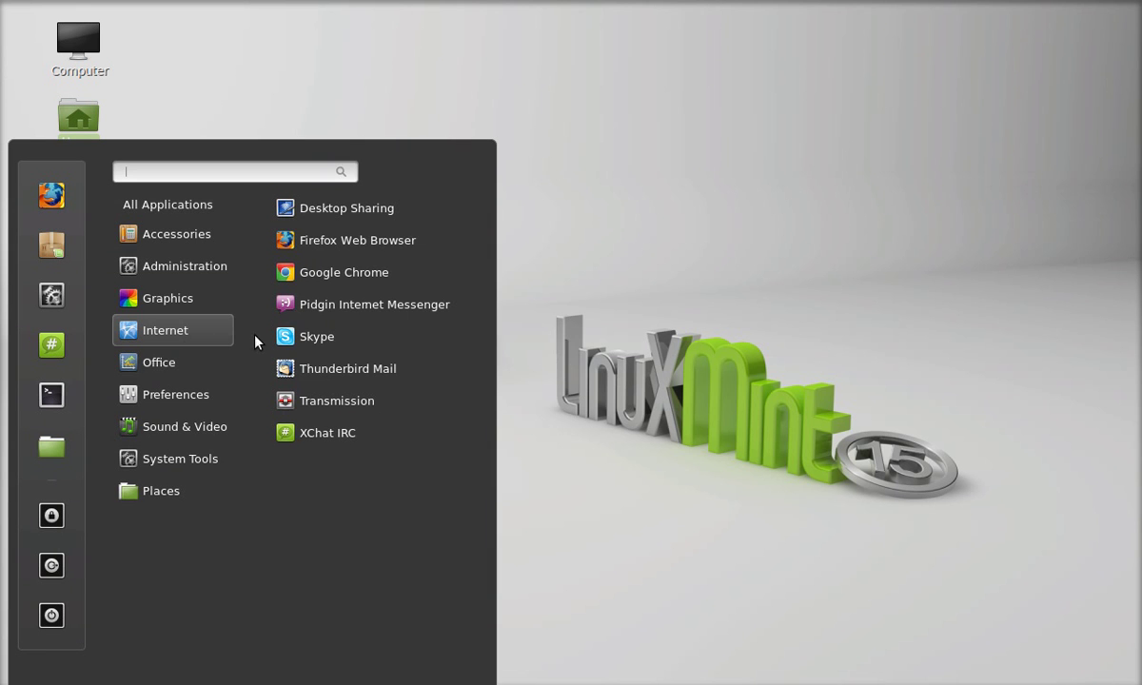
mouse_move(209, 197)
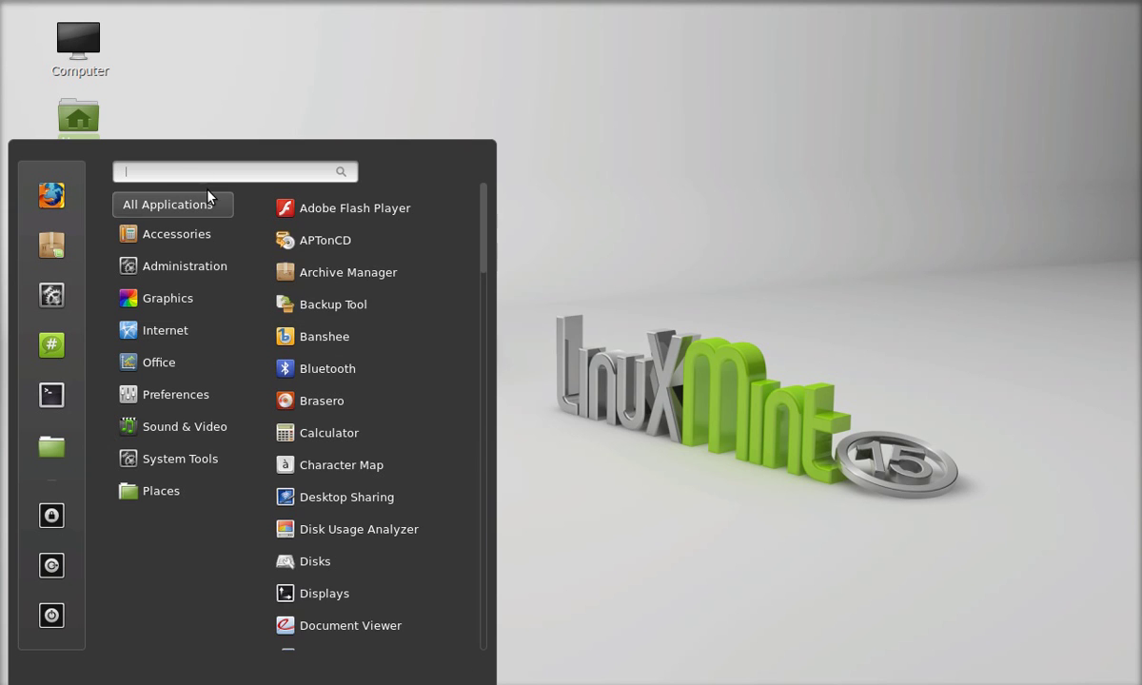
click(374, 337)
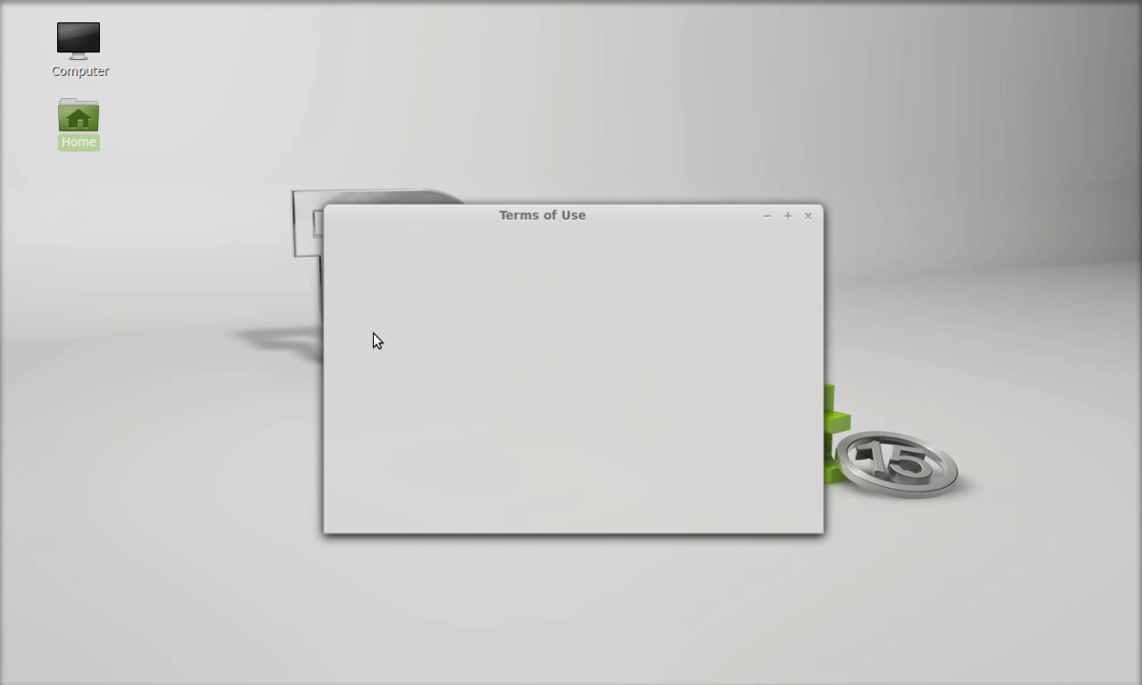
Step: Scroll through the Skype licence and agree to the Terms of Use
drag(421, 229, 413, 188)
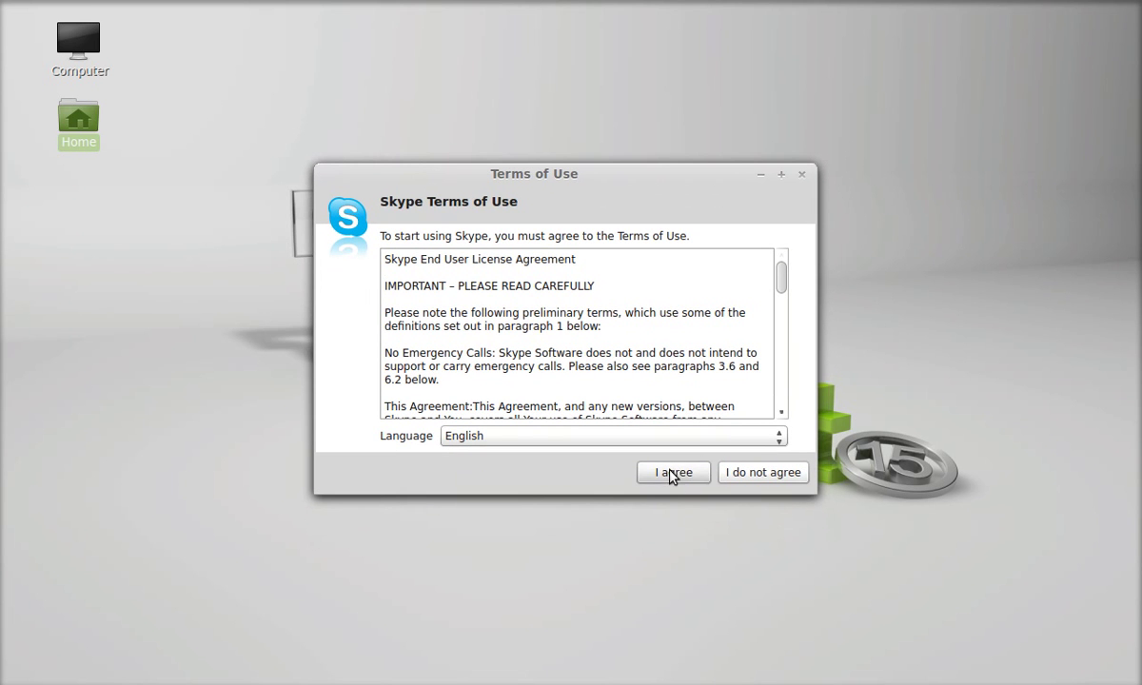
scroll(725, 340, down, 5)
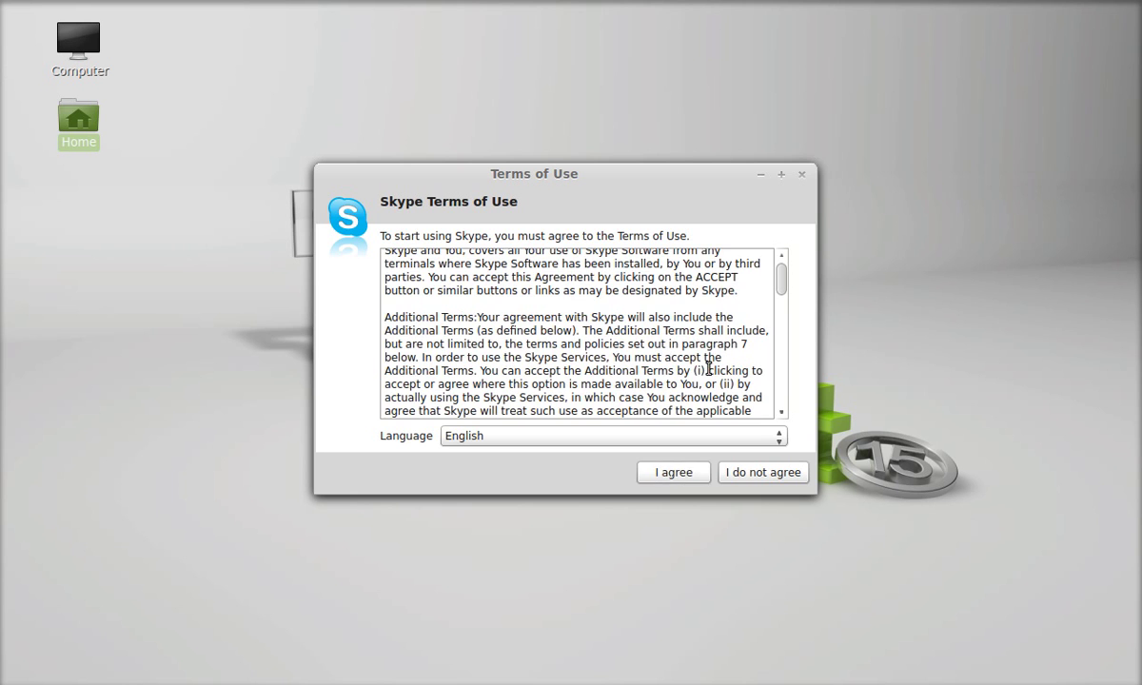
click(661, 473)
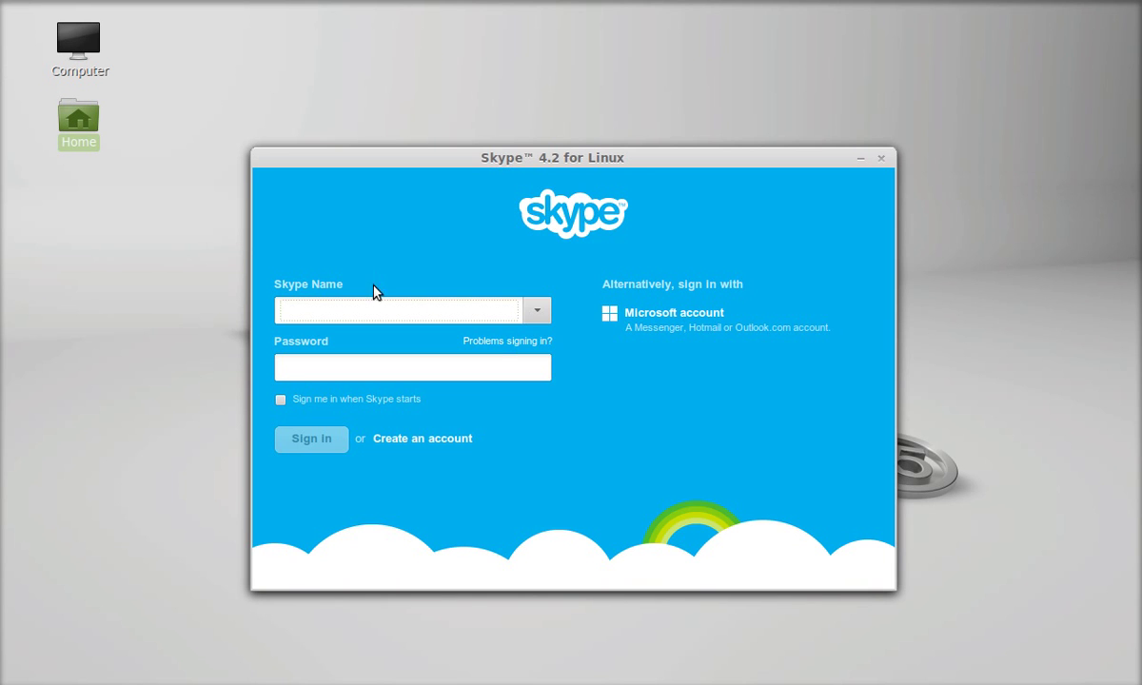
drag(504, 161, 454, 110)
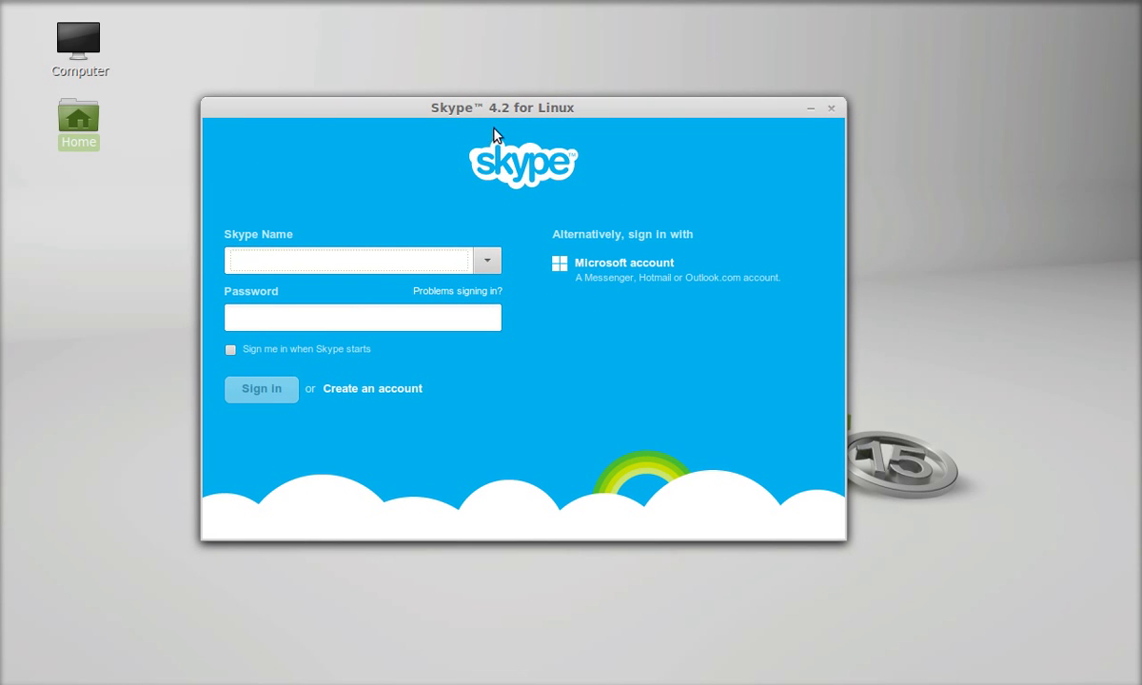
drag(652, 113, 639, 106)
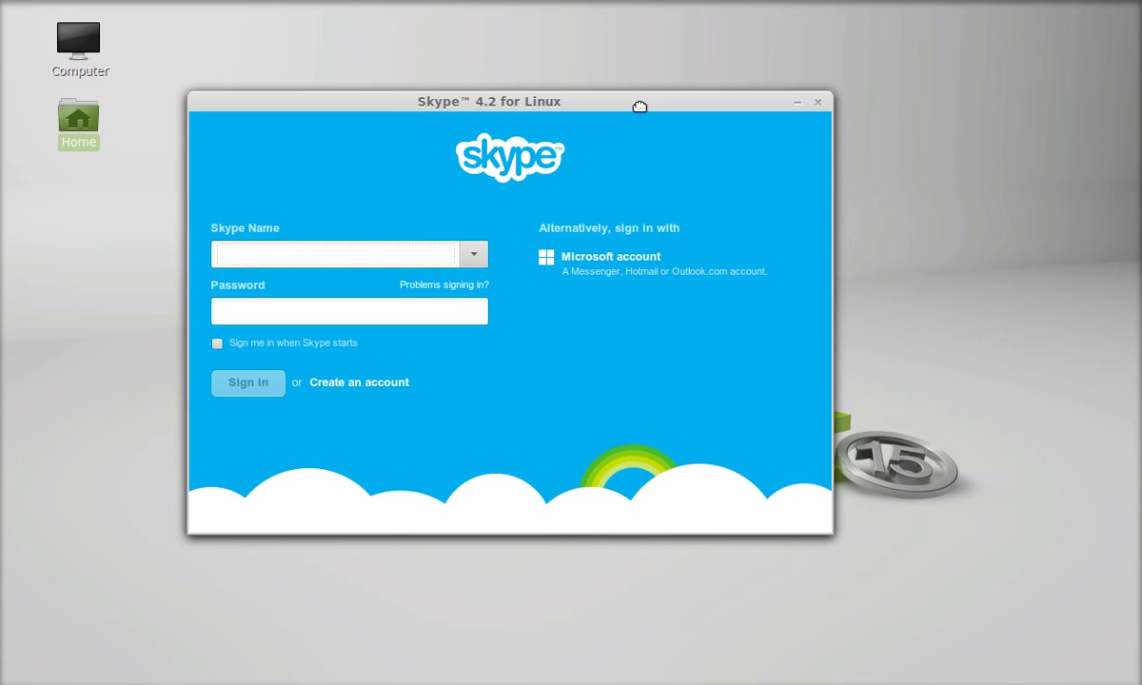